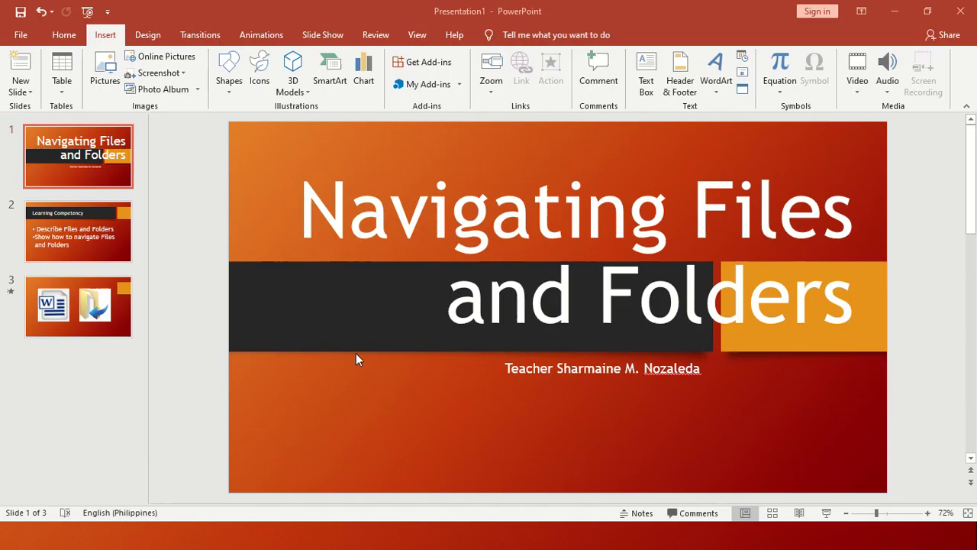
Minimize PowerPoint and pin the desktop folder 'to be recorded' to File Explorer's Quick access
left_click(897, 12)
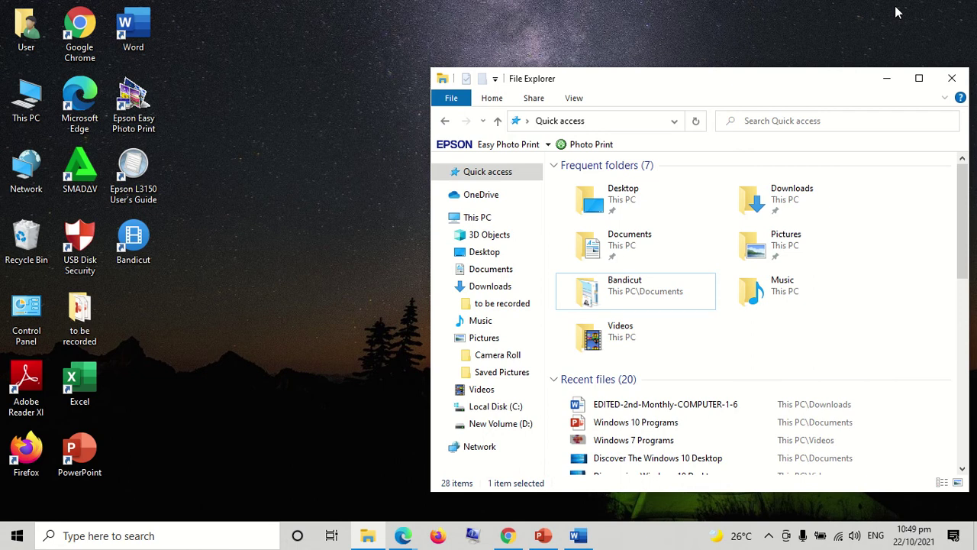
left_click(97, 317)
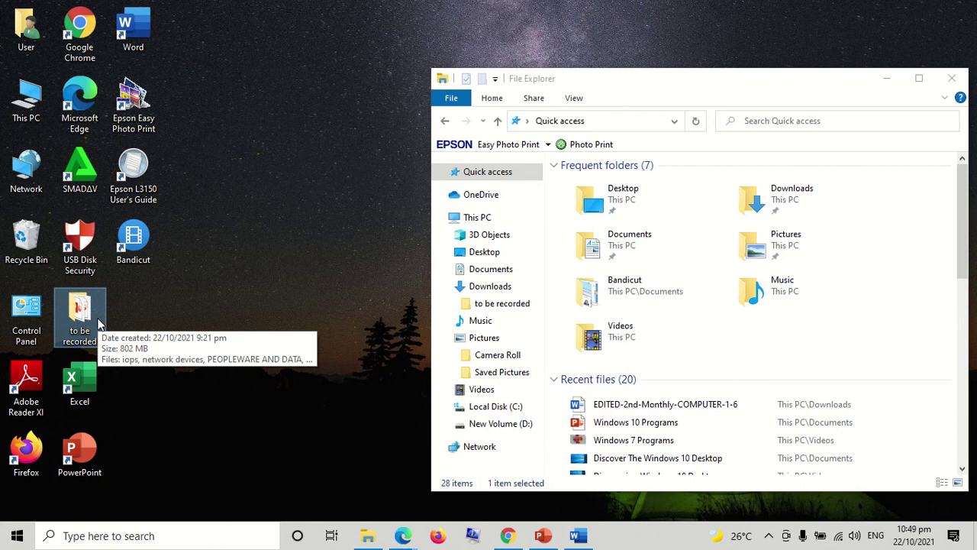
left_click_drag(98, 324, 735, 347)
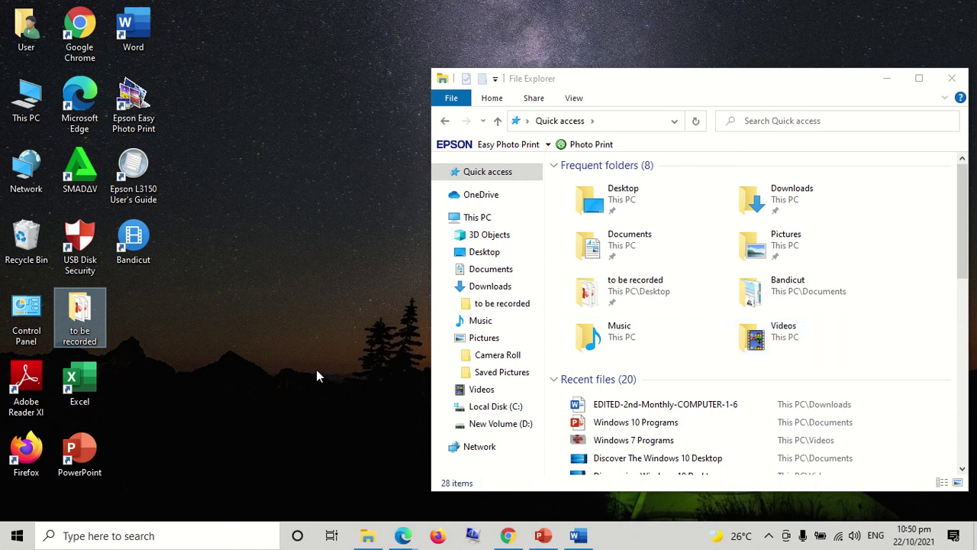
Copy the 'to be recorded' desktop folder and bring the Quick access window back
left_click(885, 79)
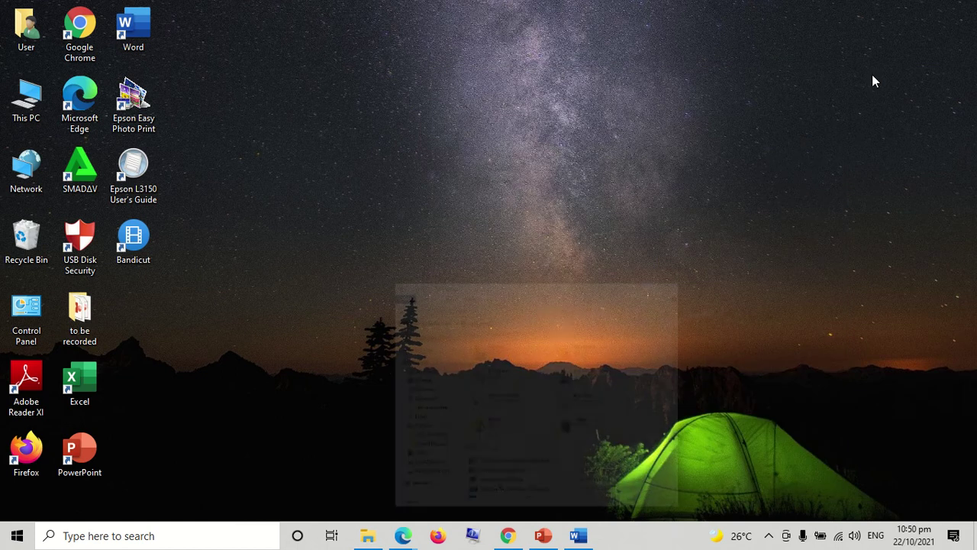
right_click(85, 336)
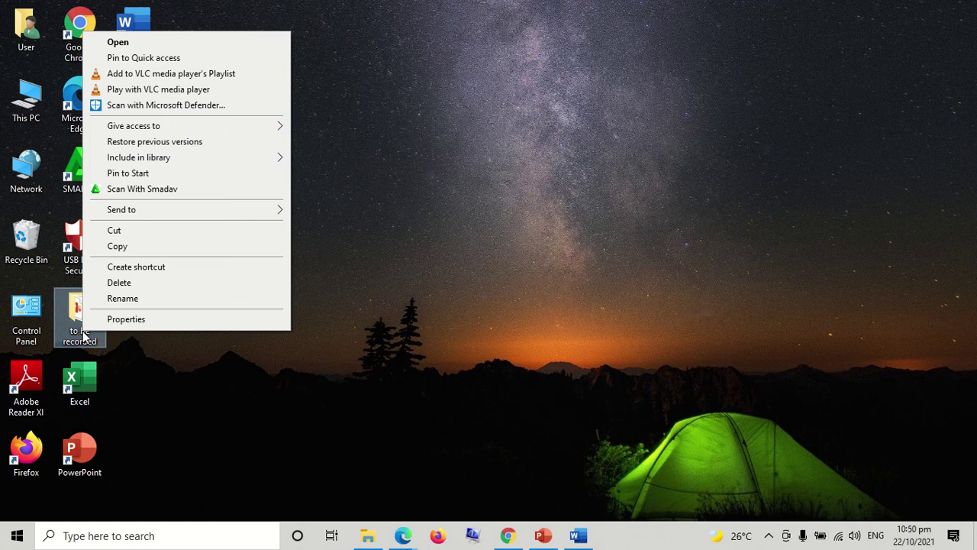
left_click(142, 251)
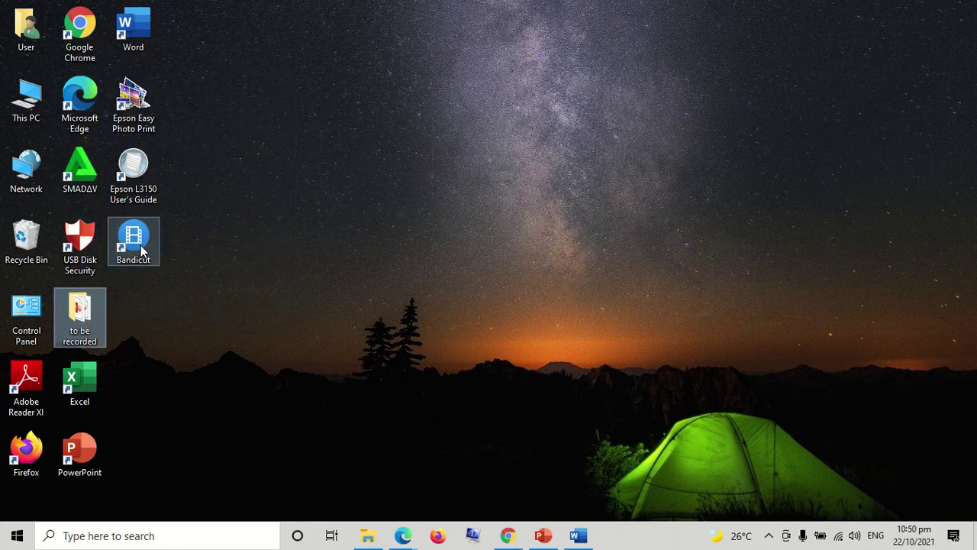
left_click(367, 535)
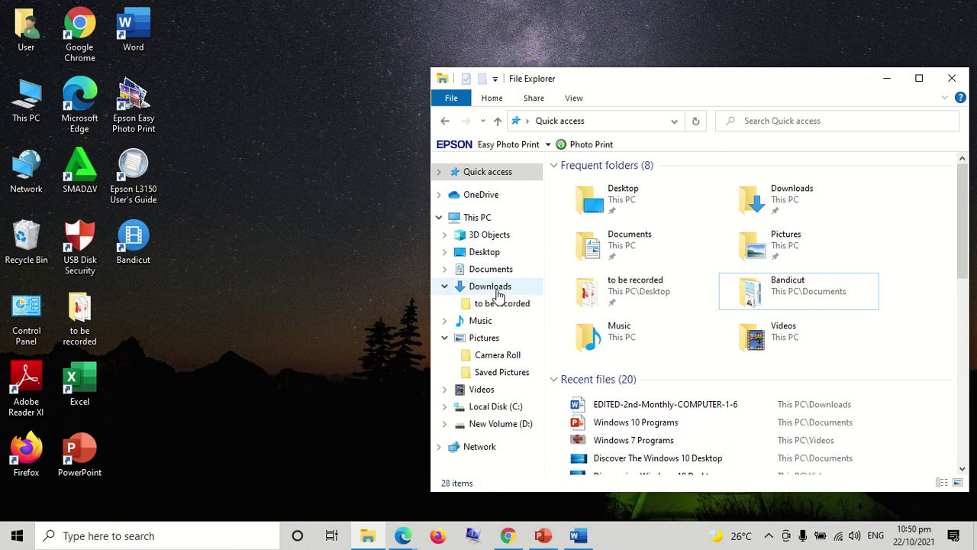
Paste the 'to be recorded' folder into Music, then minimize File Explorer
left_click(500, 323)
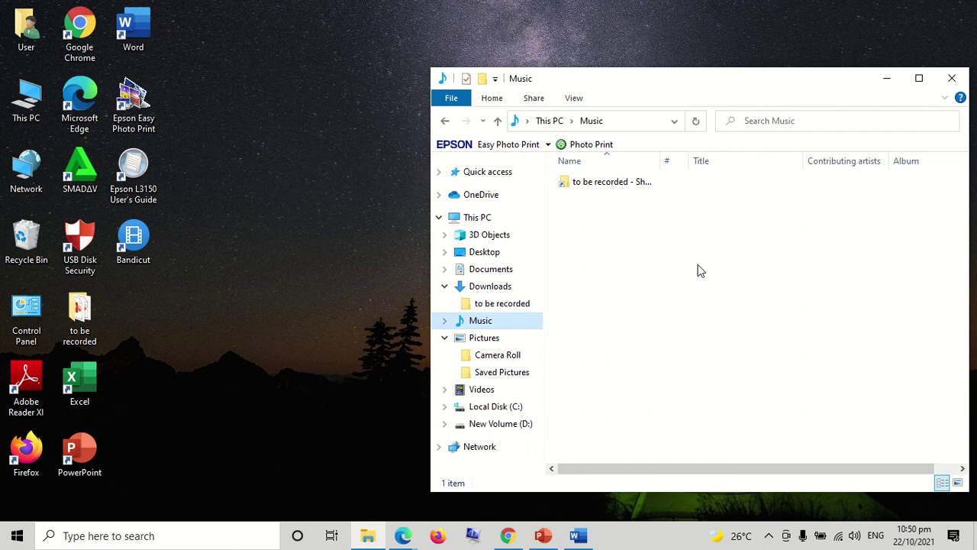
right_click(700, 271)
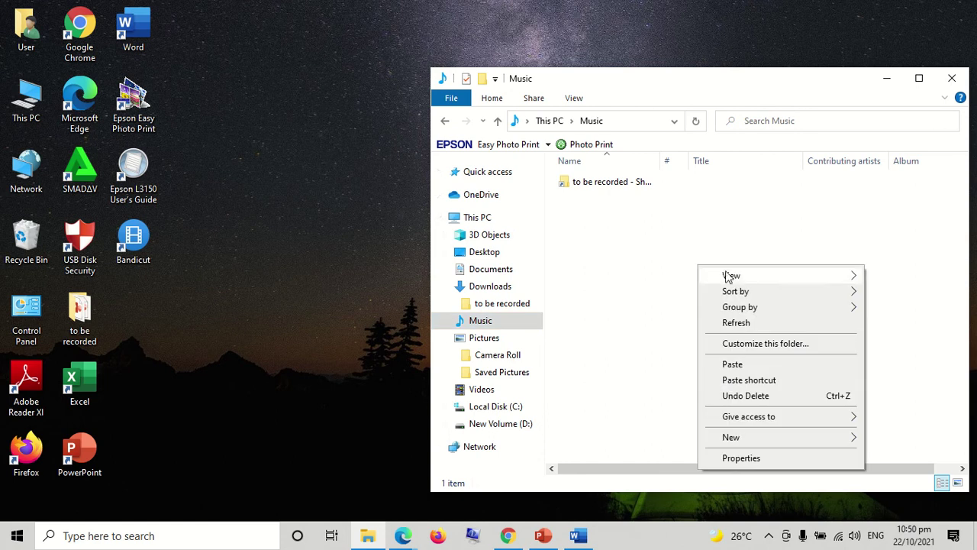
left_click(756, 366)
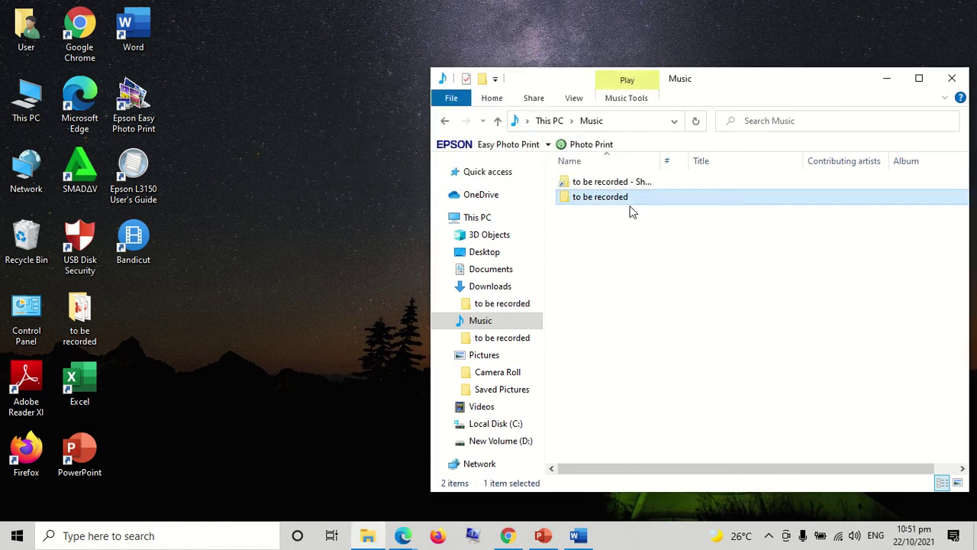
left_click(887, 80)
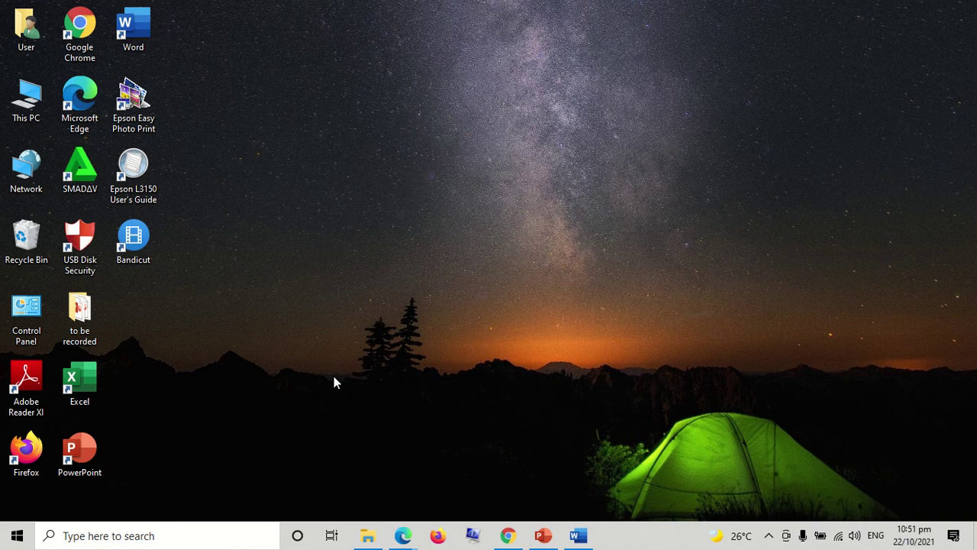
Launch Word from search, create a maximized blank document and show its File page
left_click(155, 536)
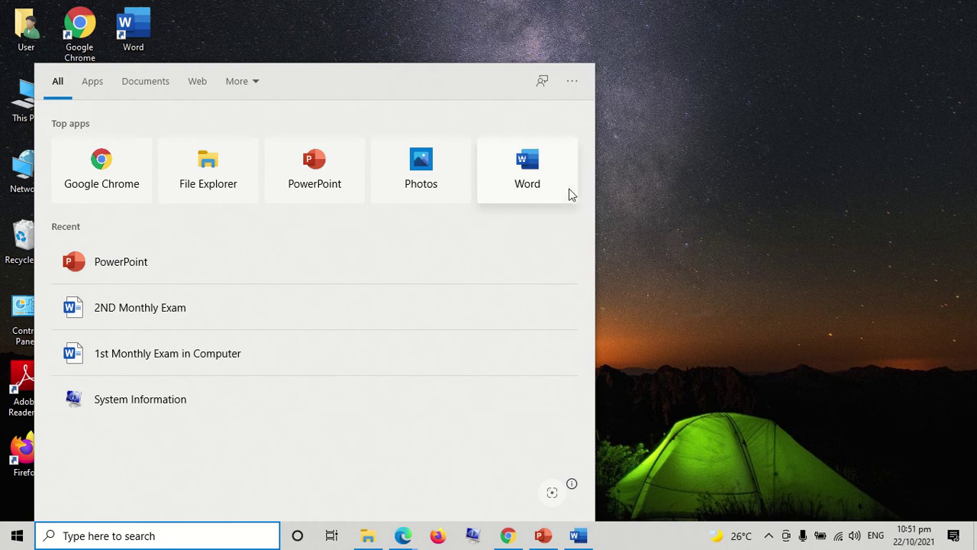
left_click(546, 186)
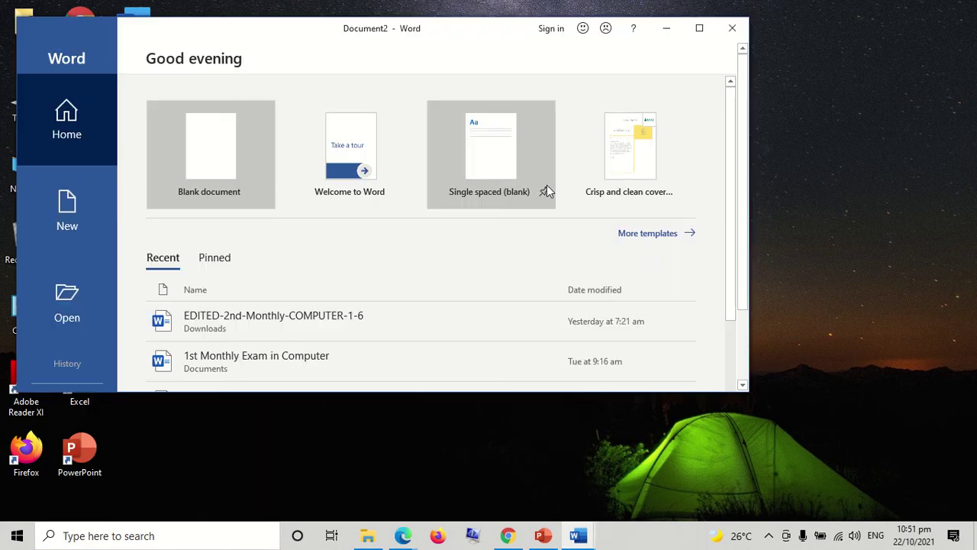
left_click(226, 169)
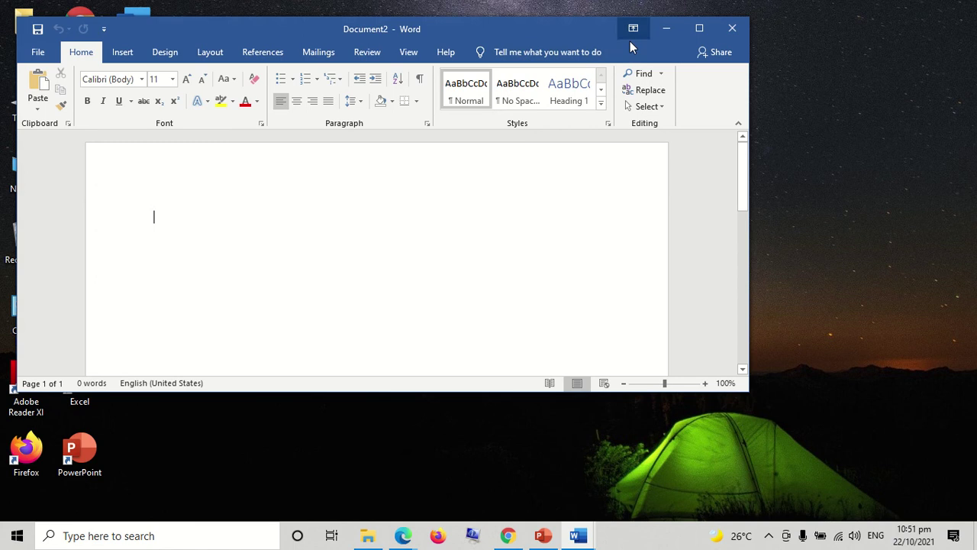
left_click(698, 30)
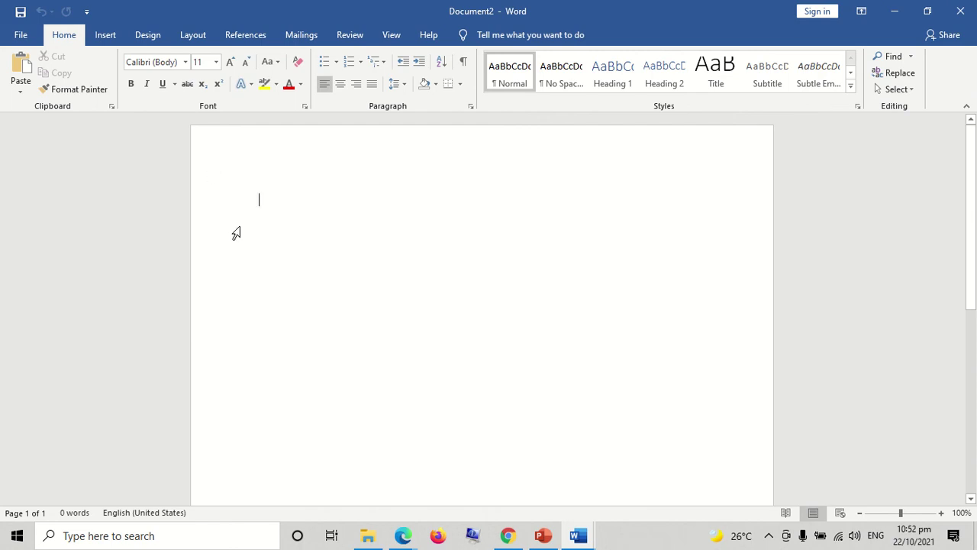
left_click(24, 34)
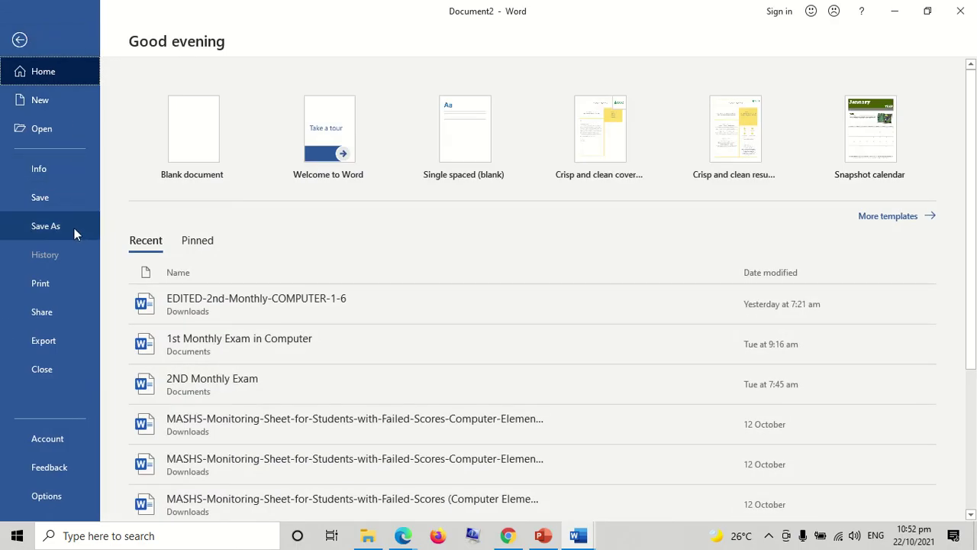
Save the blank document in Documents, replacing the name Doc2 with a person's full name
left_click(74, 229)
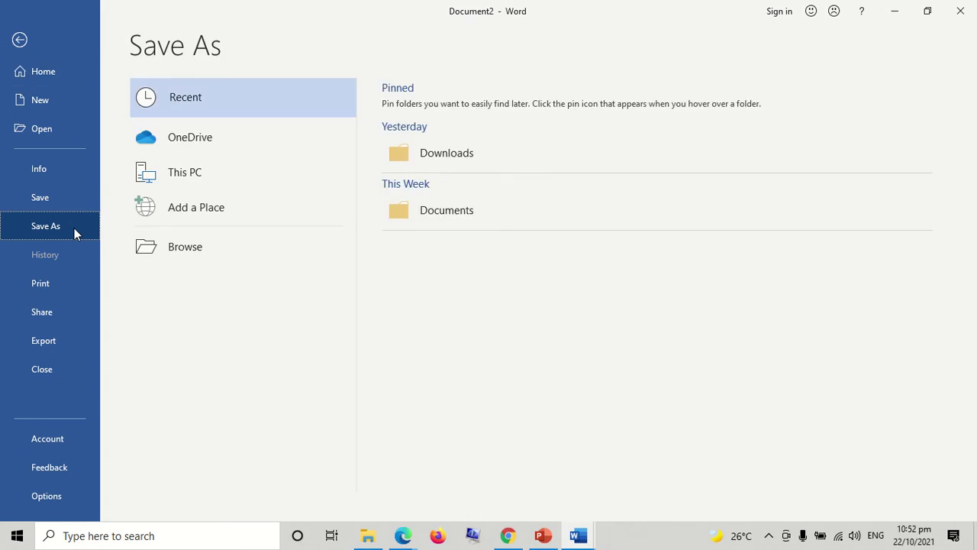
left_click(450, 223)
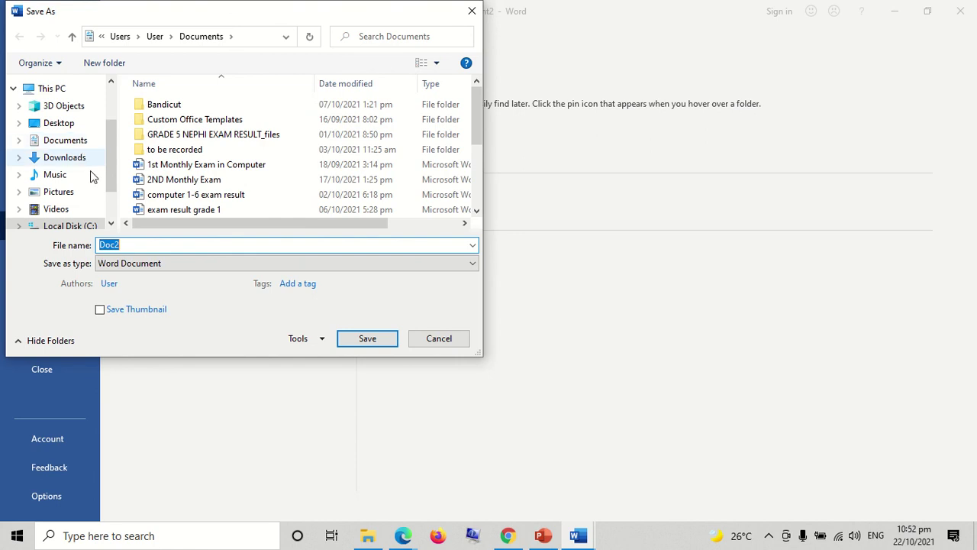
left_click(78, 147)
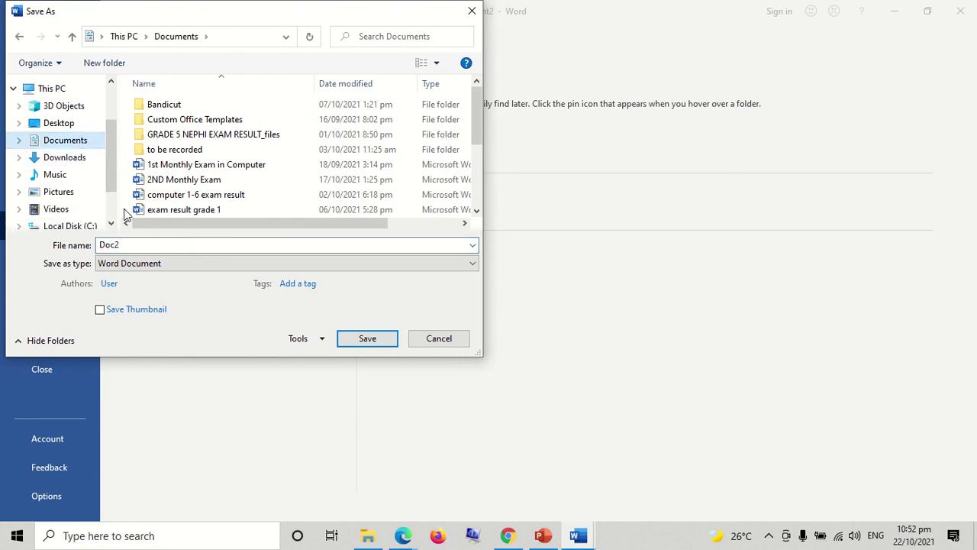
double_click(131, 245)
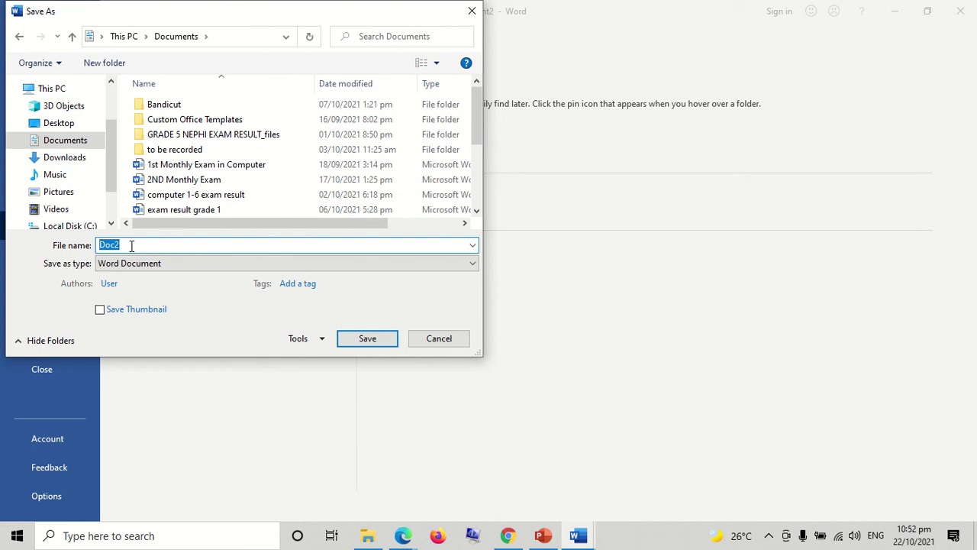
key("BackSpace")
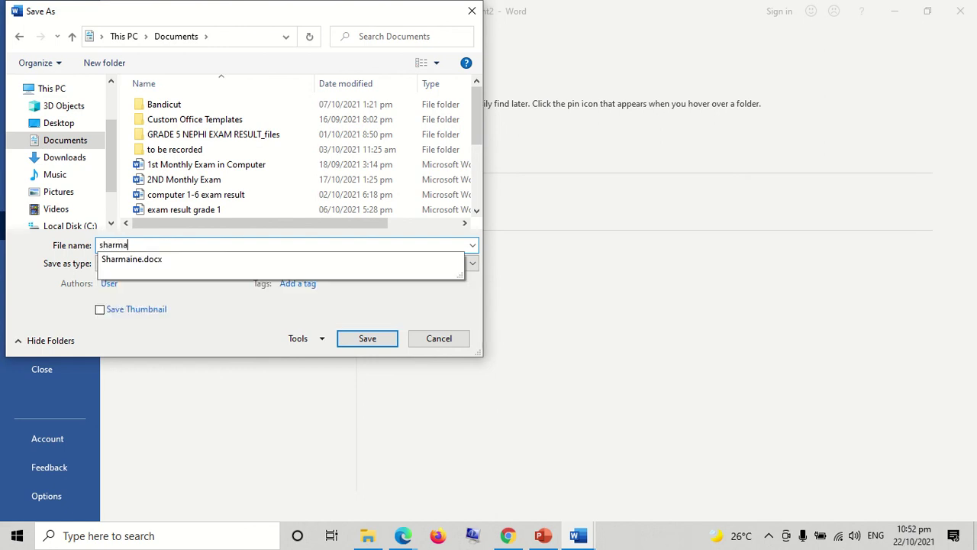
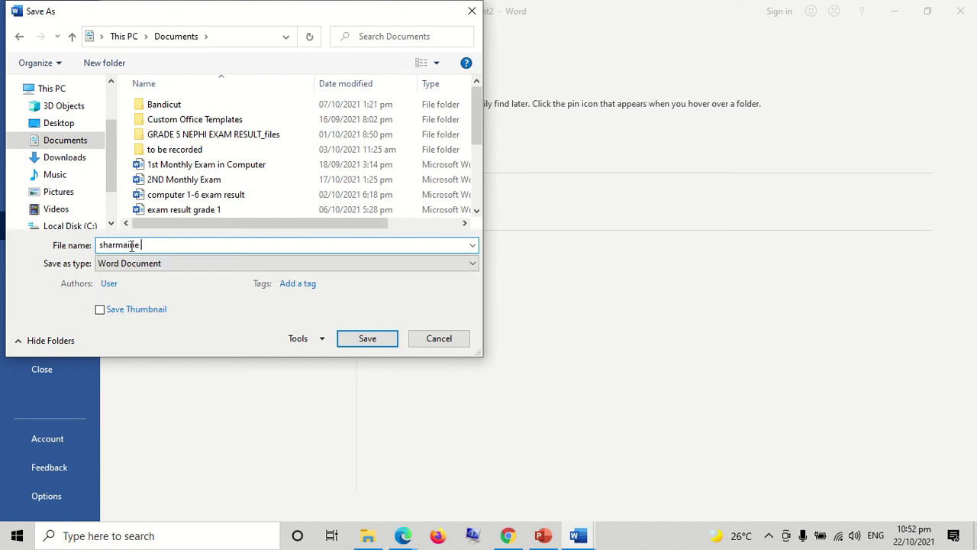
left_click(368, 338)
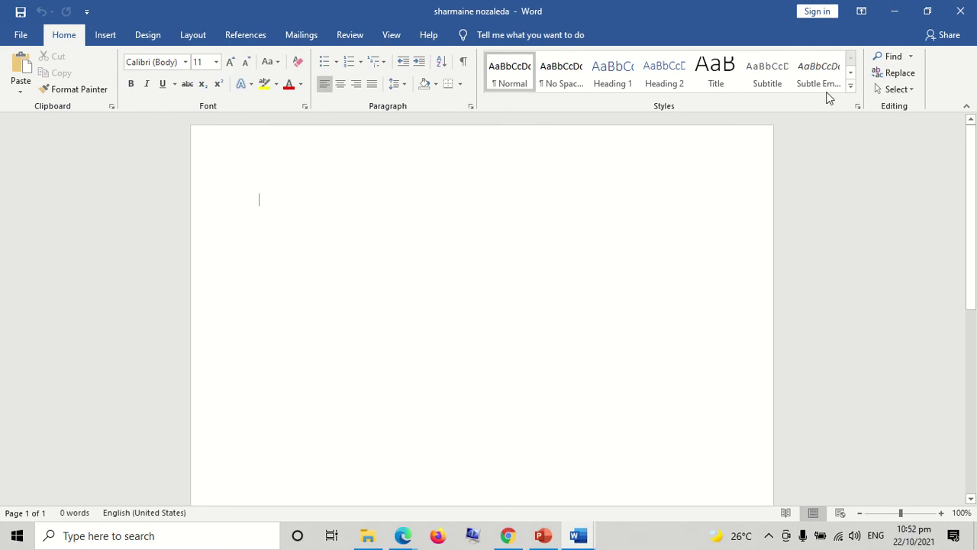
Minimize Word and open the Documents folder maximized in File Explorer
left_click(891, 10)
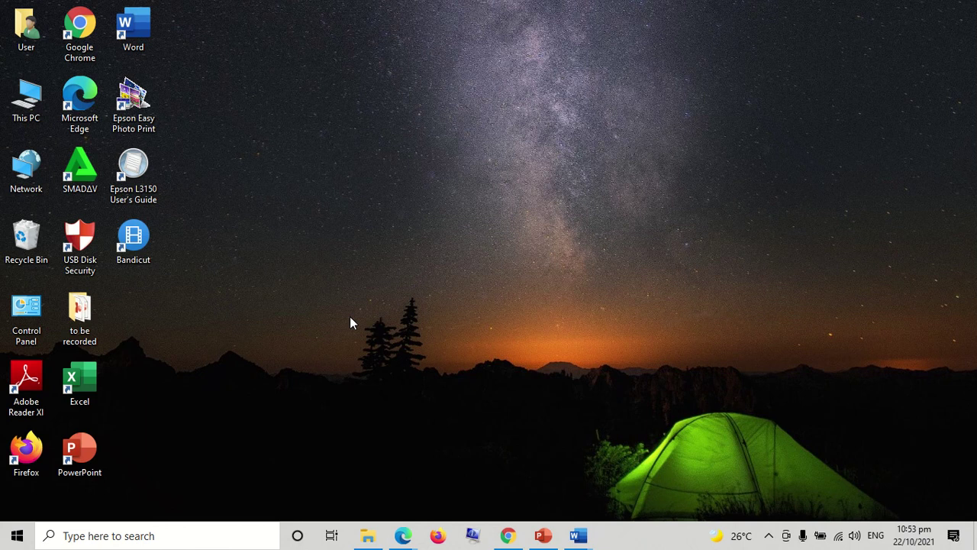
left_click(367, 535)
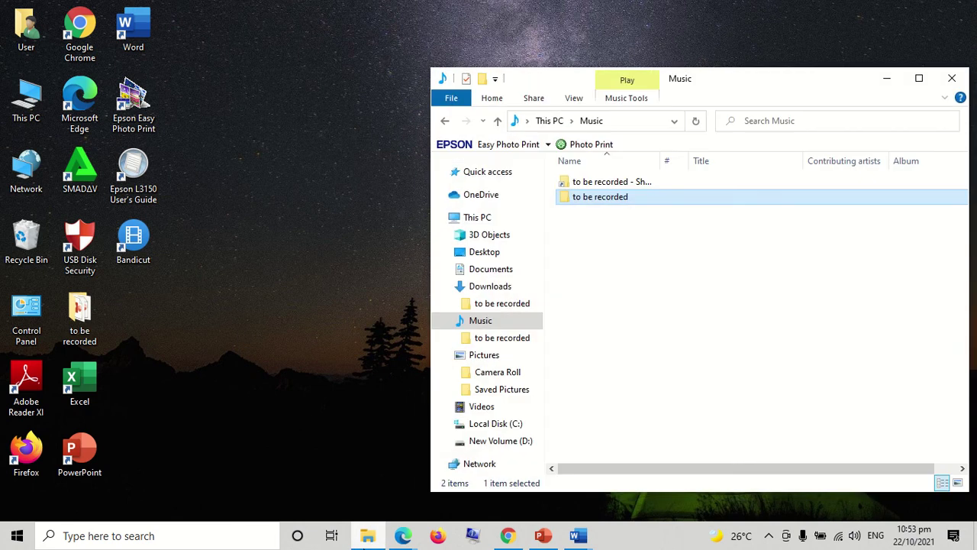
left_click(498, 269)
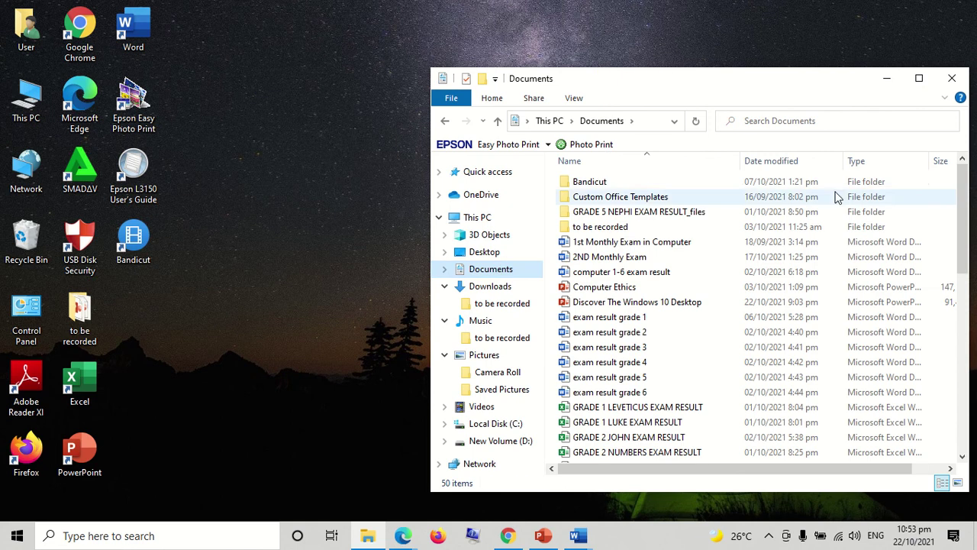
left_click(919, 78)
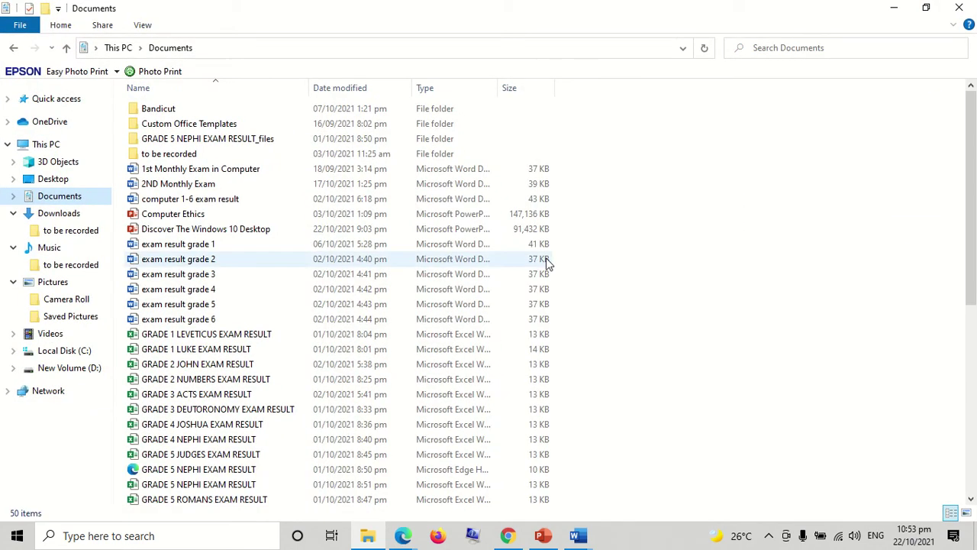
Scroll the Documents list and open the context menu of the newly saved Word document
left_click(971, 500)
left_click_drag(970, 500, 970, 502)
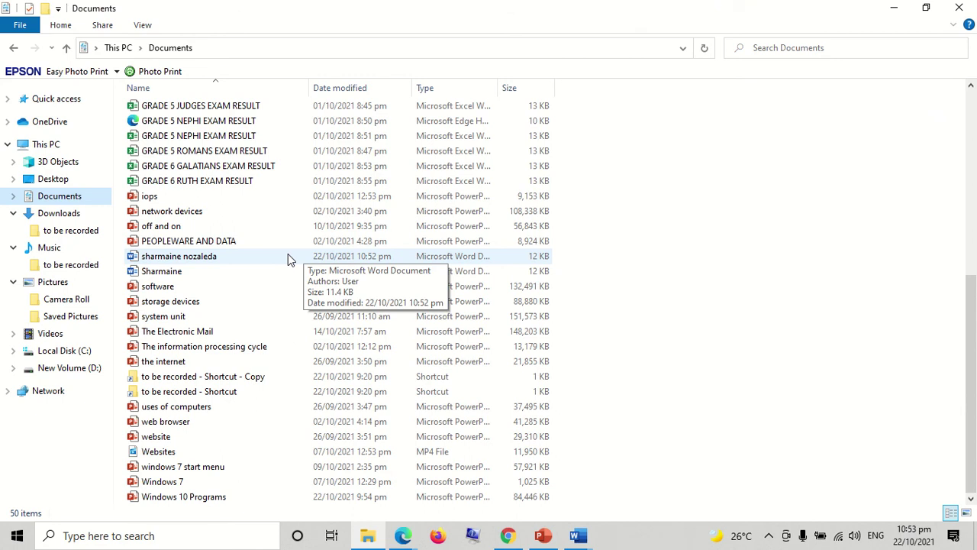
right_click(288, 253)
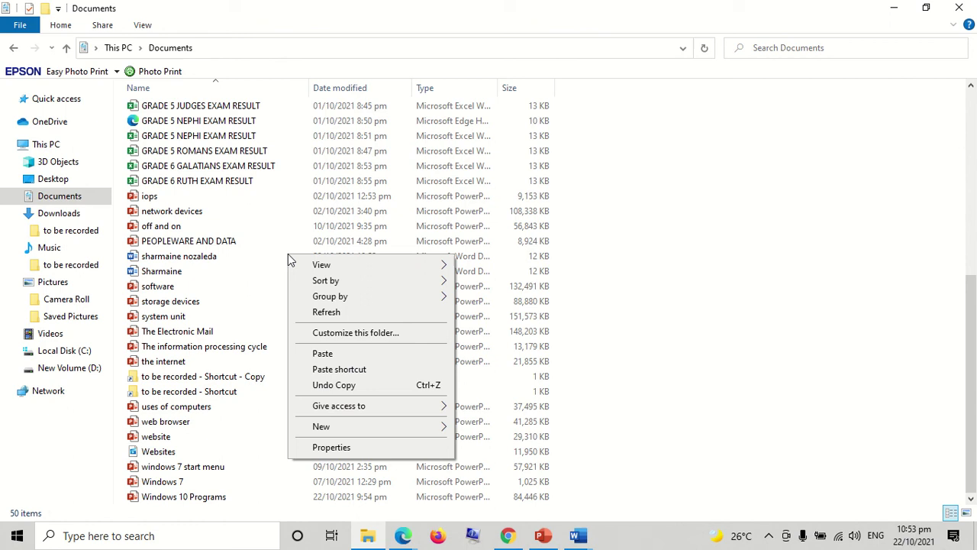
right_click(229, 261)
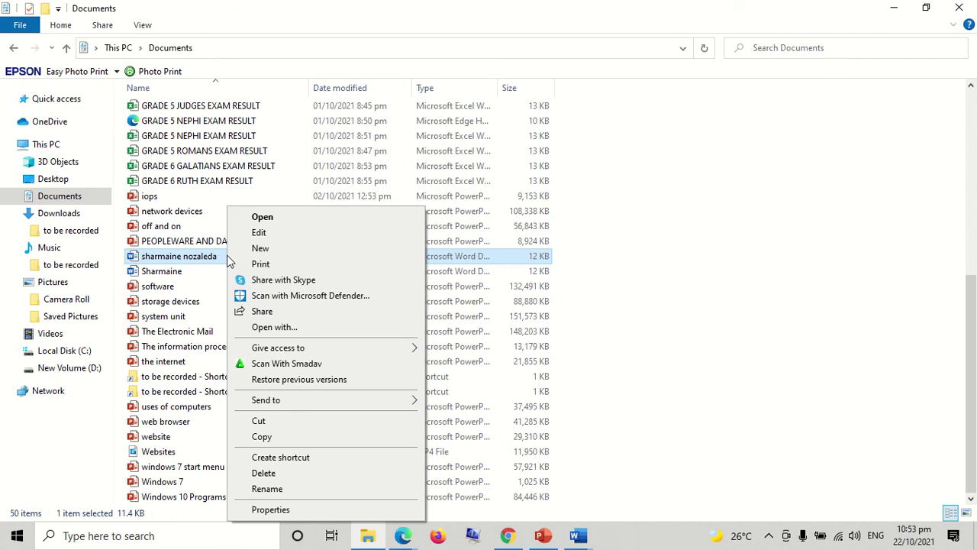
Try deleting the Word document, hit the File In Use warning, and bring the open document forward
left_click(264, 472)
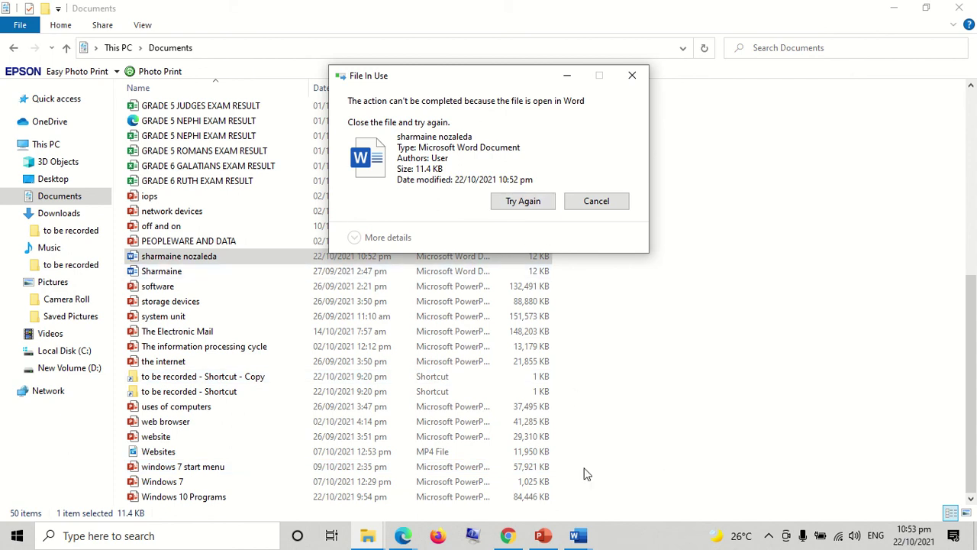
left_click(580, 535)
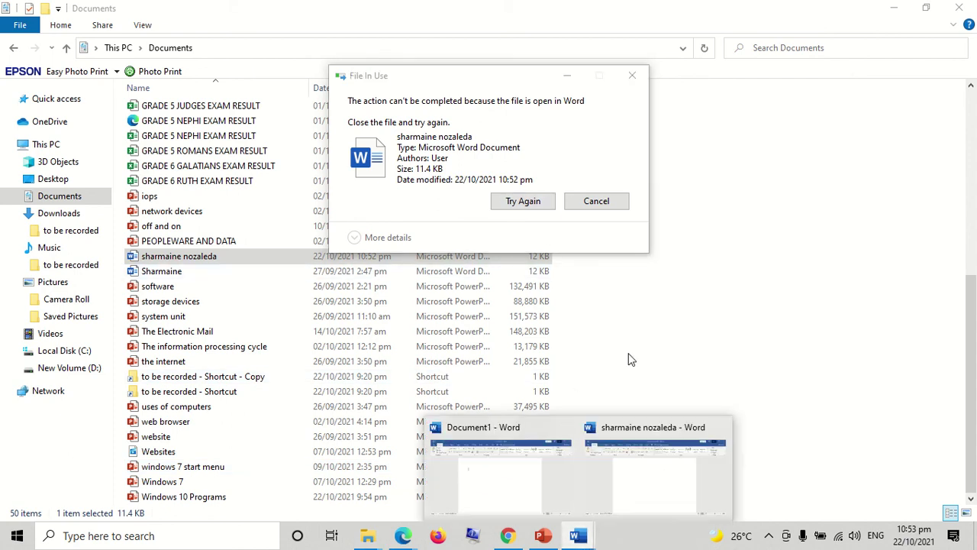
left_click(665, 345)
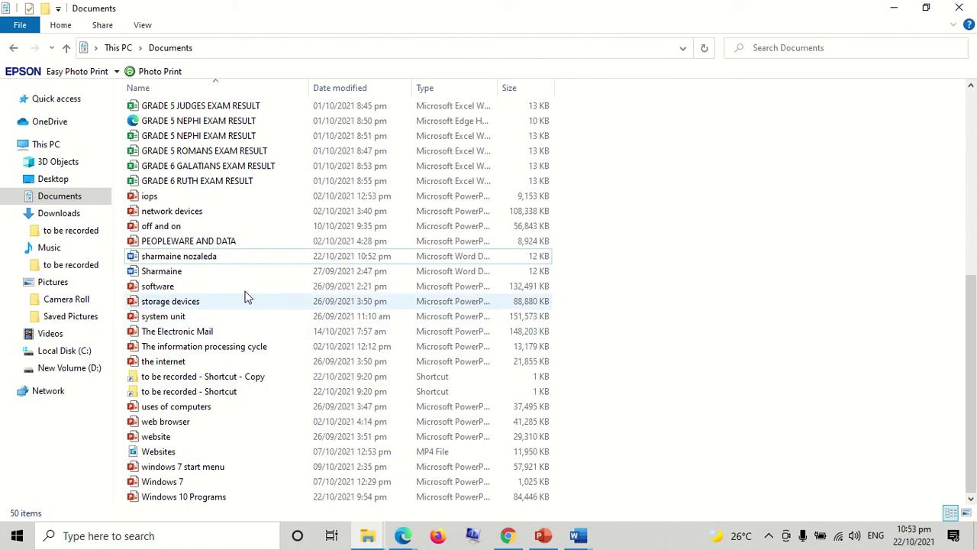
right_click(238, 263)
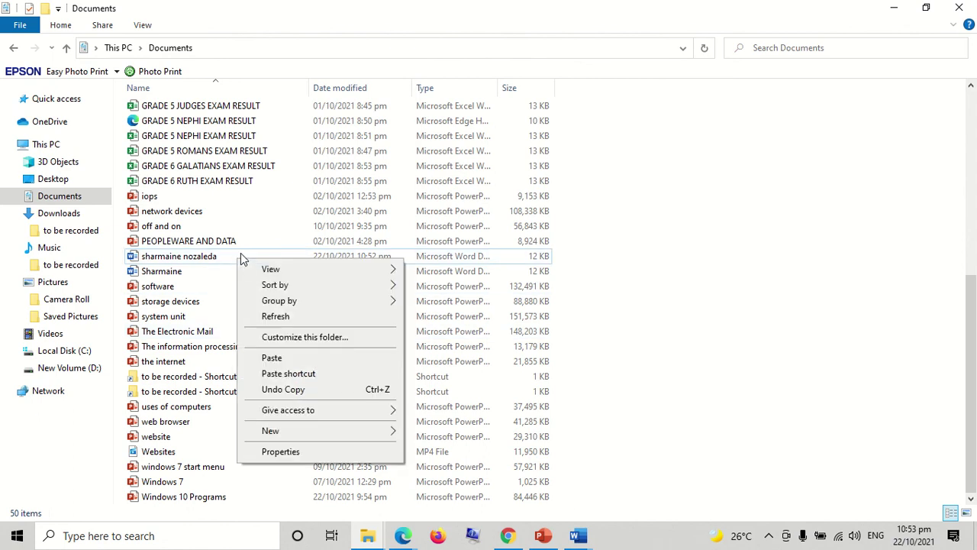
left_click(578, 535)
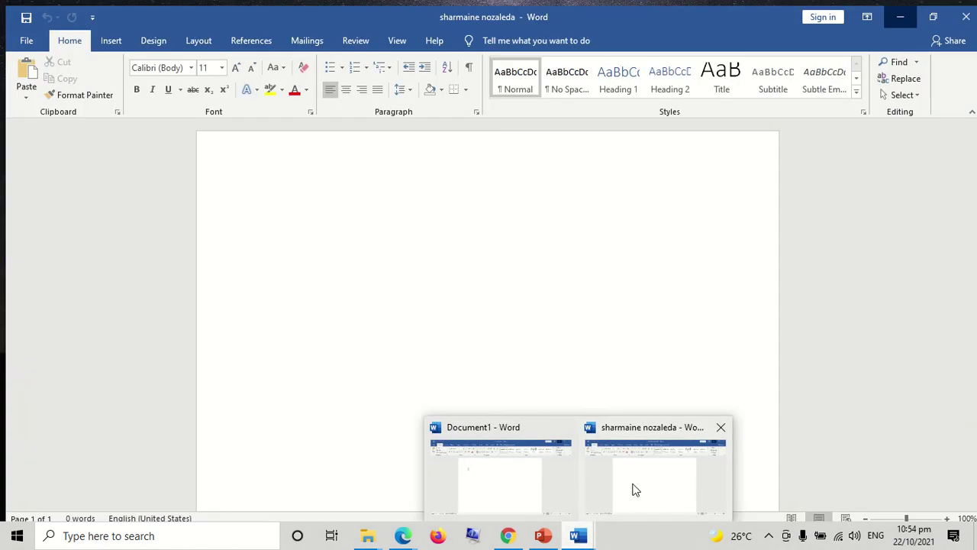
Bring the saved document to the front in Word and close it
left_click(635, 489)
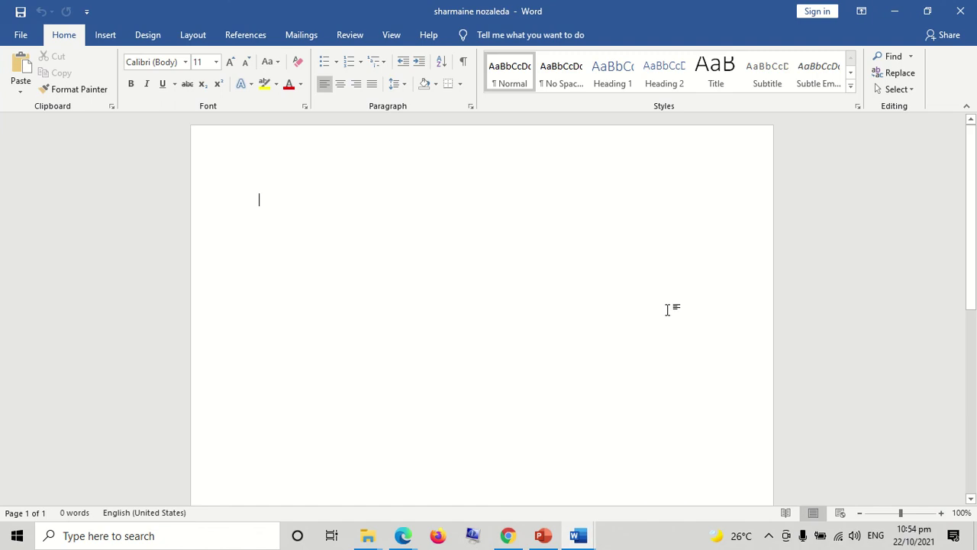
left_click(964, 9)
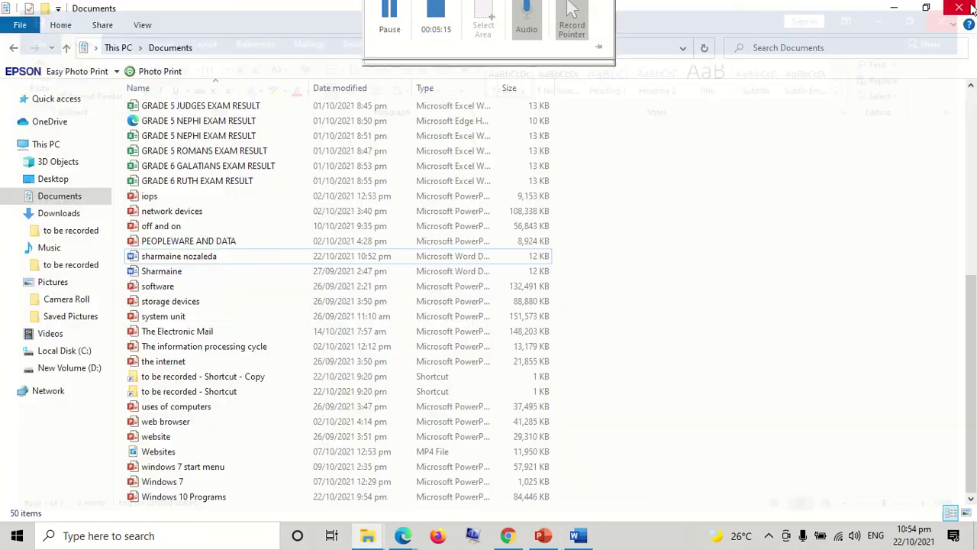
Delete the Word document from Documents (49 items left), minimize Explorer and dismiss the File In Use warning
right_click(265, 257)
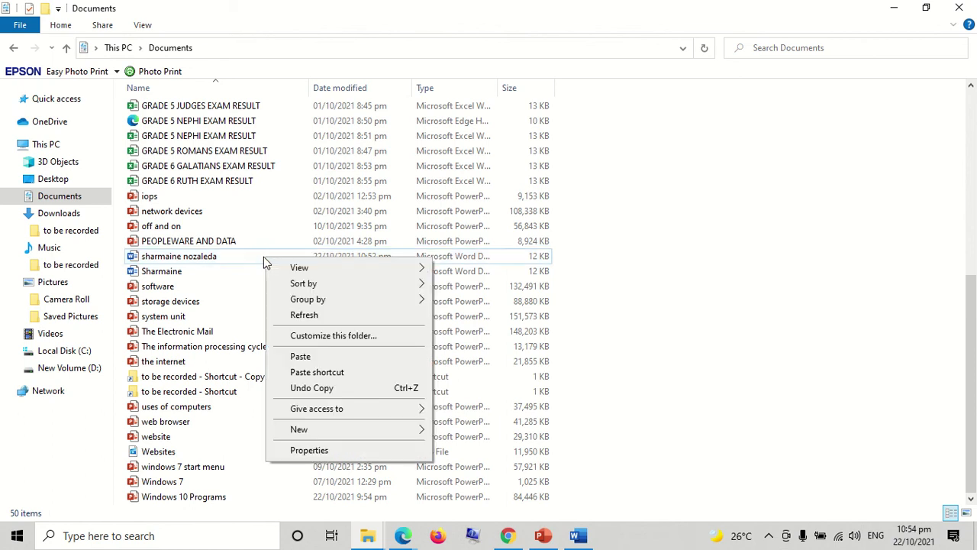
left_click(259, 263)
left_click(263, 256)
right_click(262, 261)
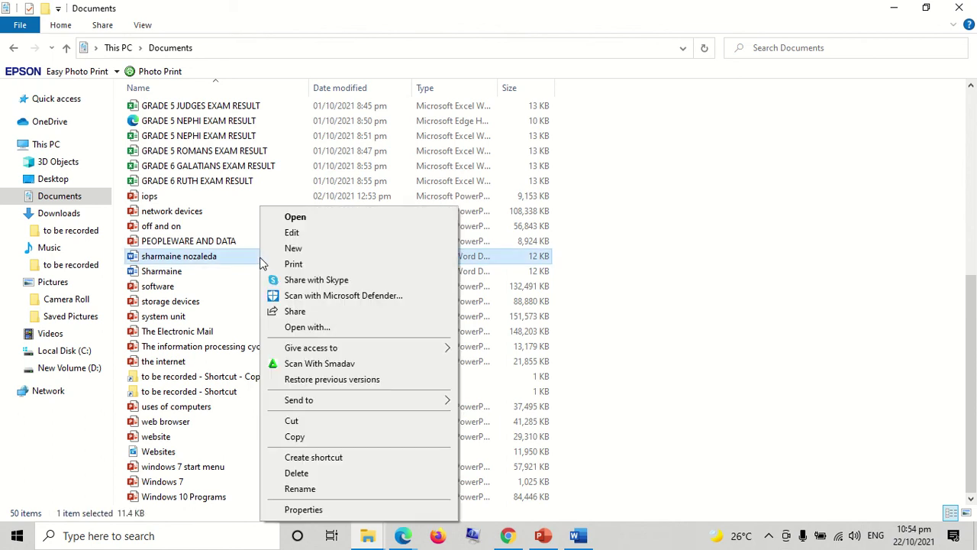
left_click(330, 473)
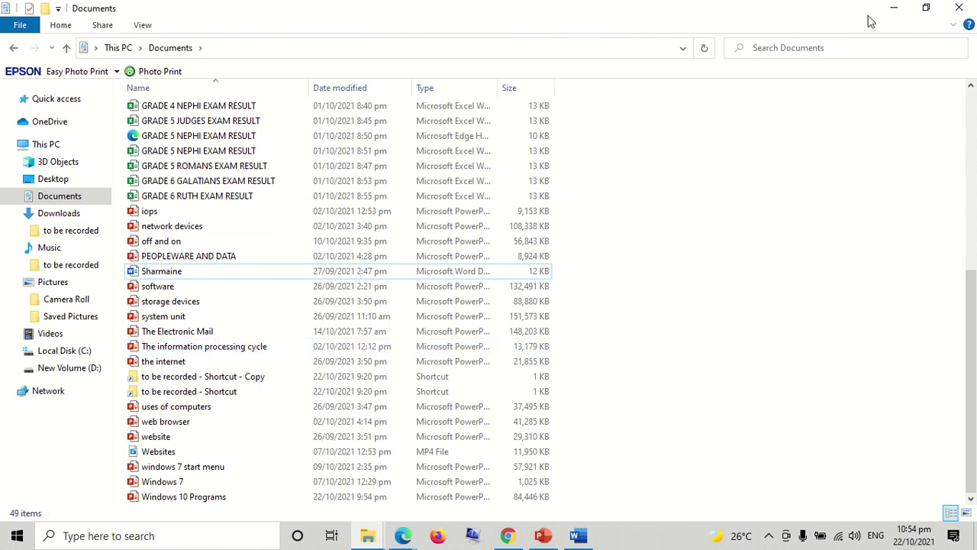
left_click(892, 8)
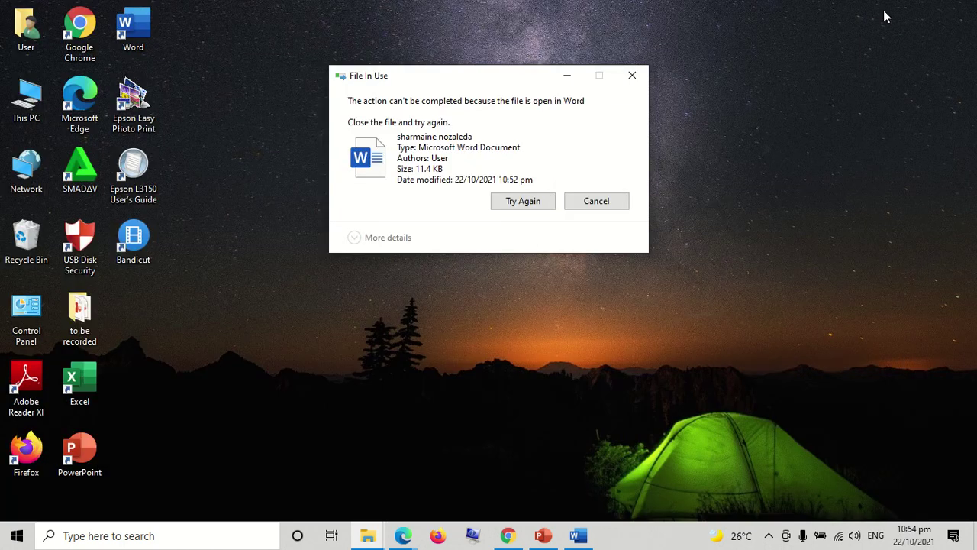
left_click(635, 78)
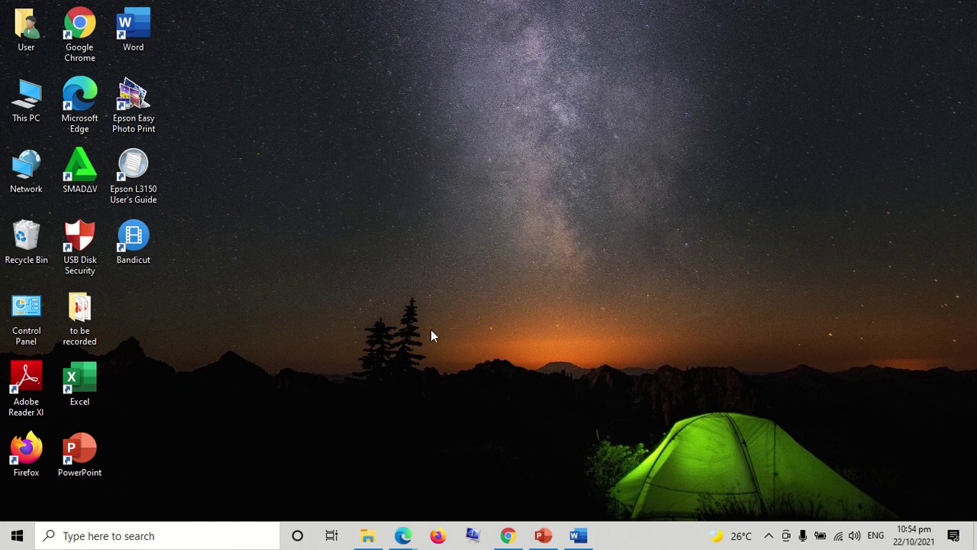
Create a 'New folder' on the desktop from the right-click New menu
right_click(372, 307)
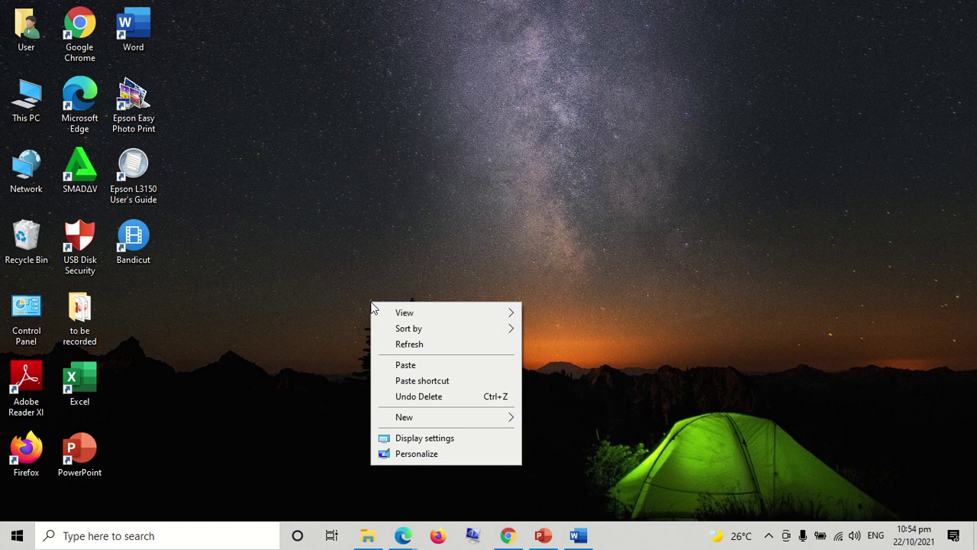
mouse_move(418, 428)
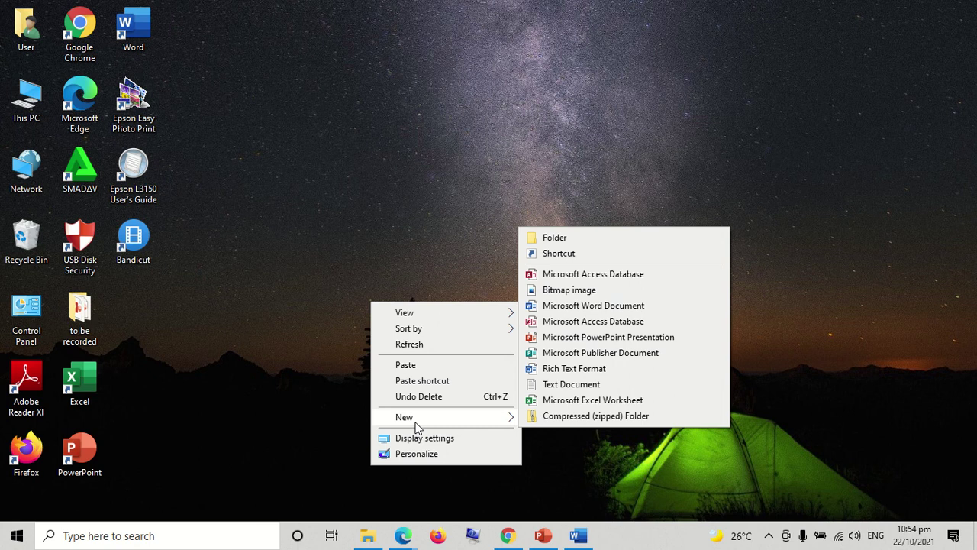
left_click(580, 241)
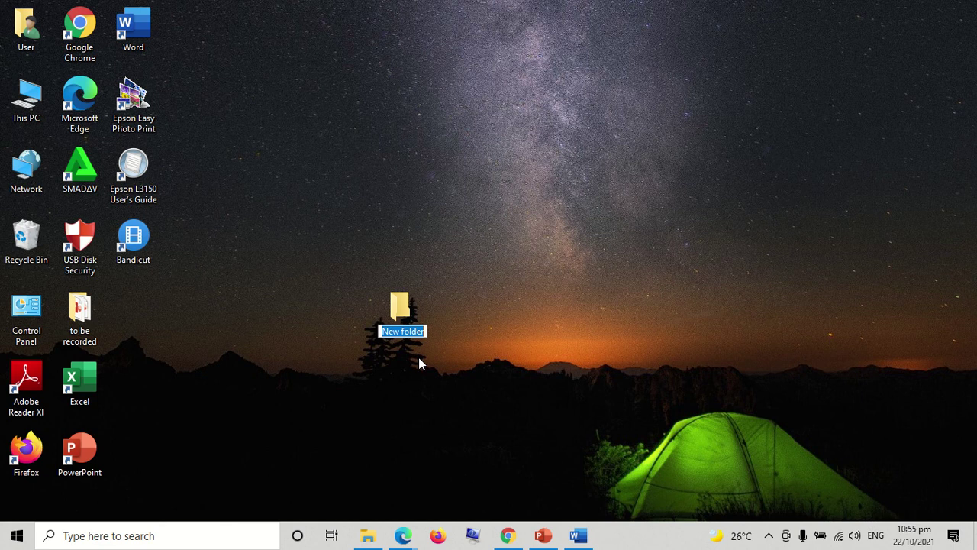
Name the new desktop folder with a person's first name in place of 'New folder'
type("sharmai")
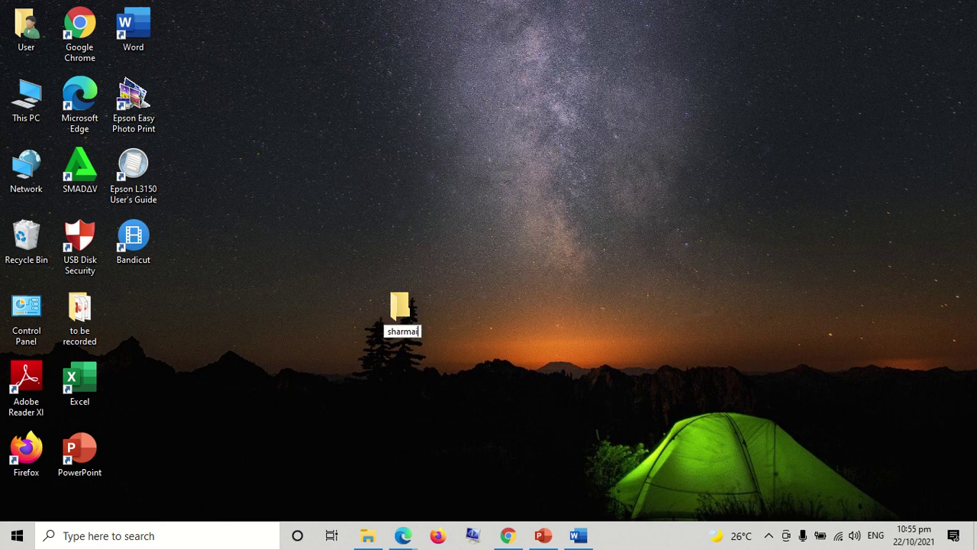
type("ne")
key("Return")
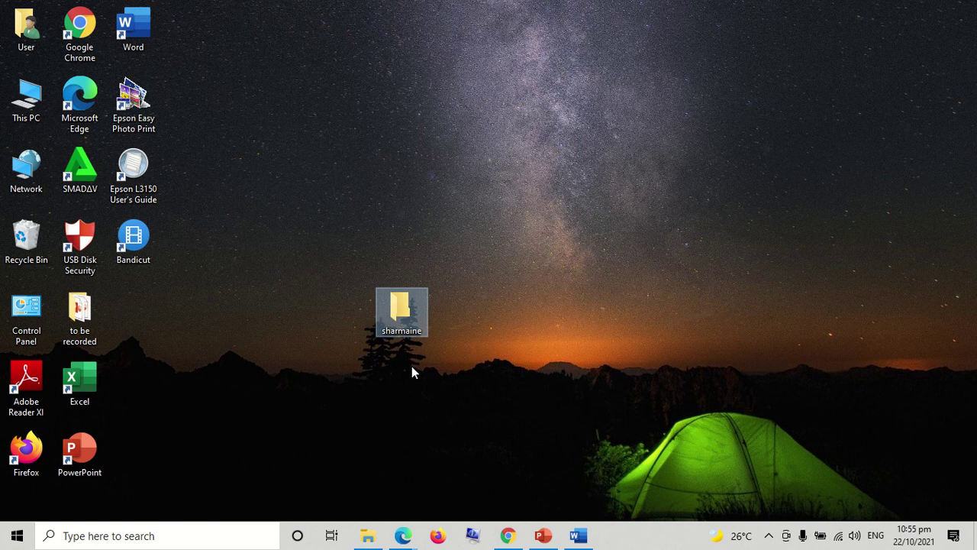
Rename the desktop folder via its context menu to a different person's first name
right_click(402, 320)
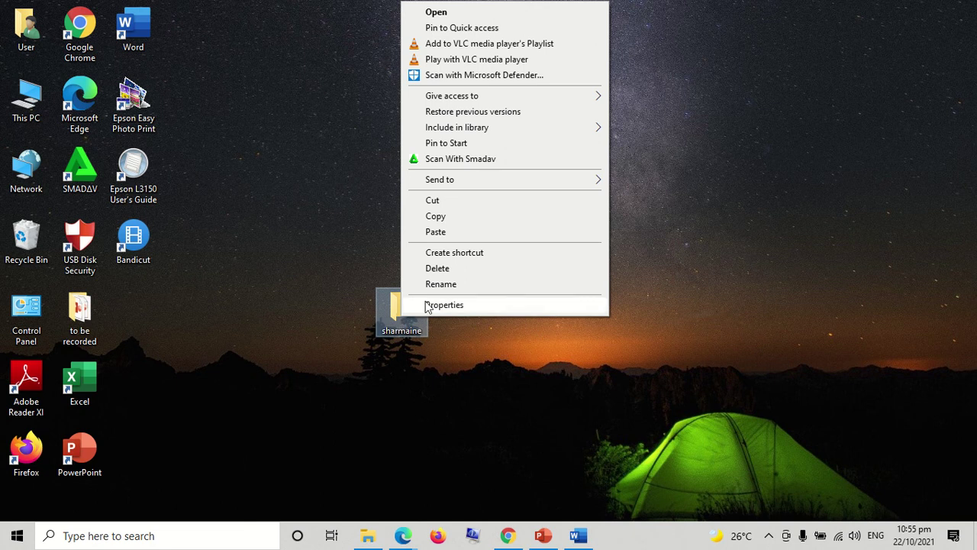
left_click(444, 286)
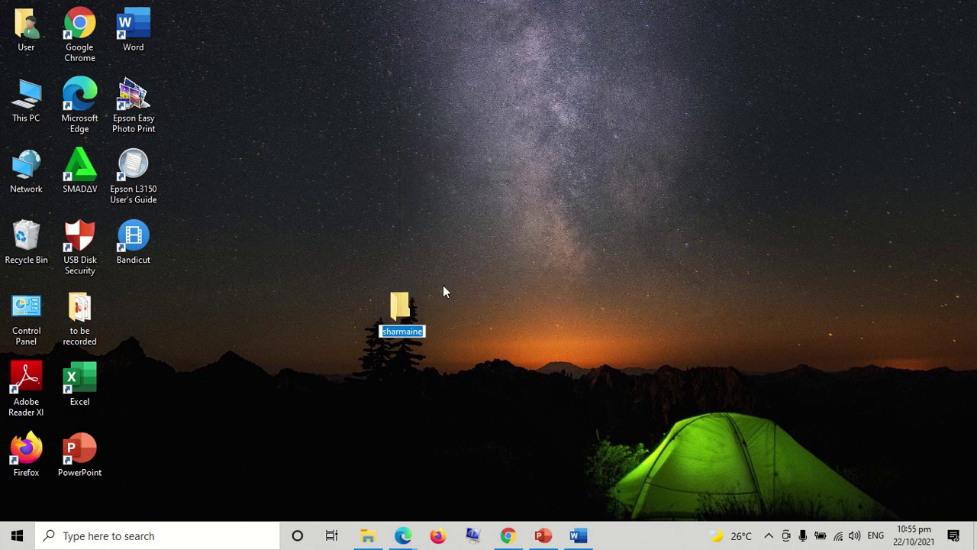
type("m")
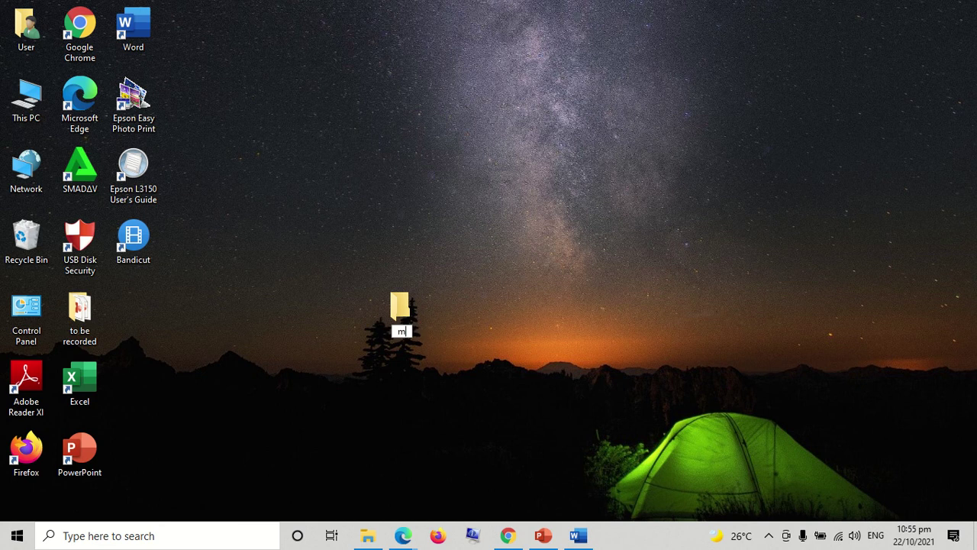
type("ahonri")
key("Return")
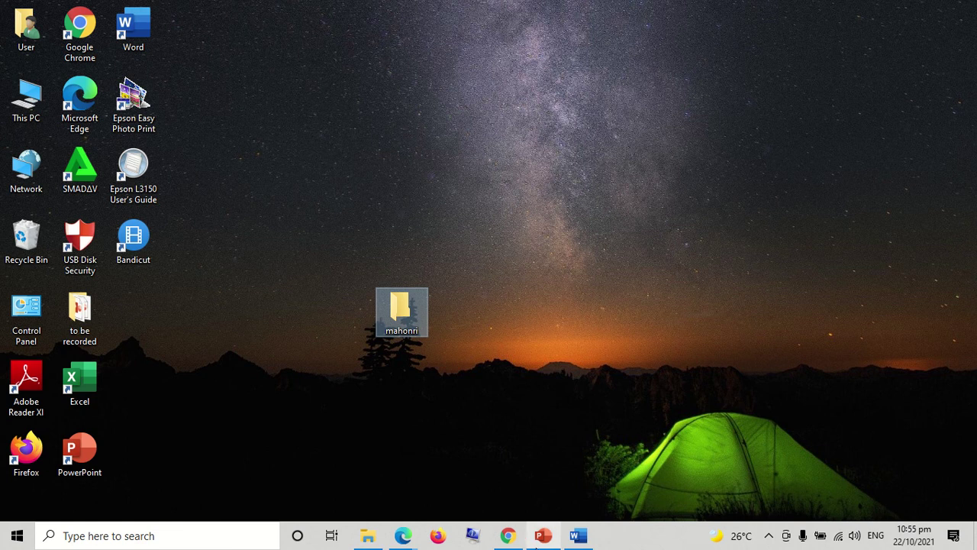
Play the PowerPoint slide show from the beginning and advance to the third slide
left_click(543, 535)
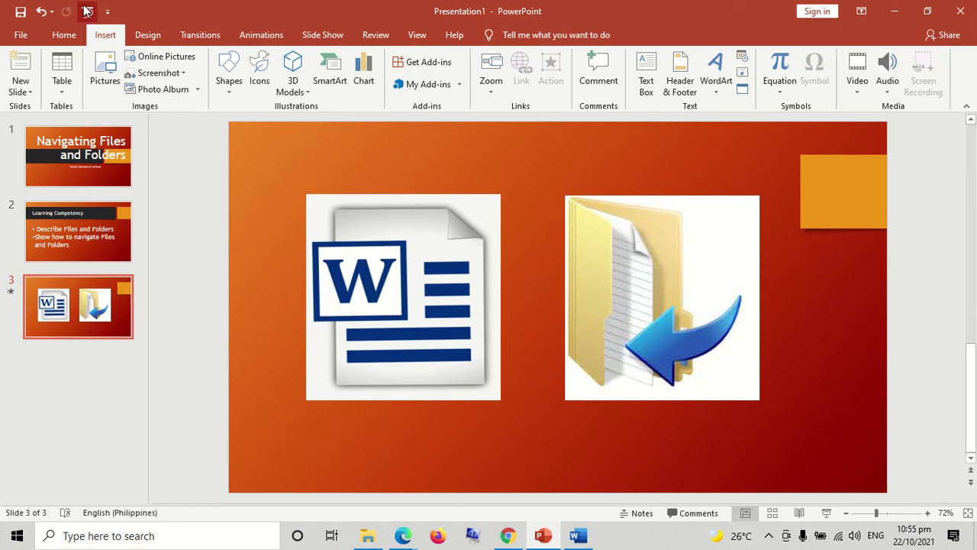
left_click(87, 11)
left_click(396, 221)
left_click(396, 220)
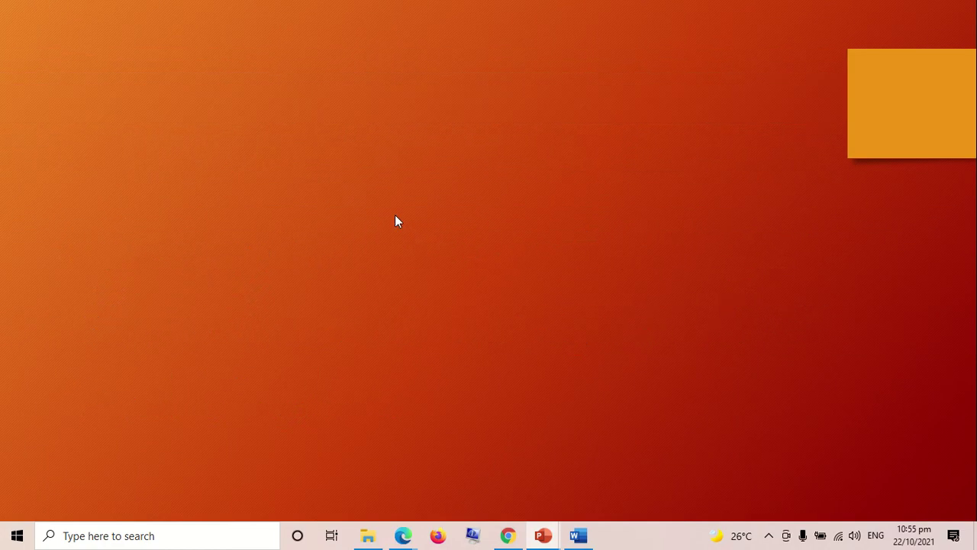